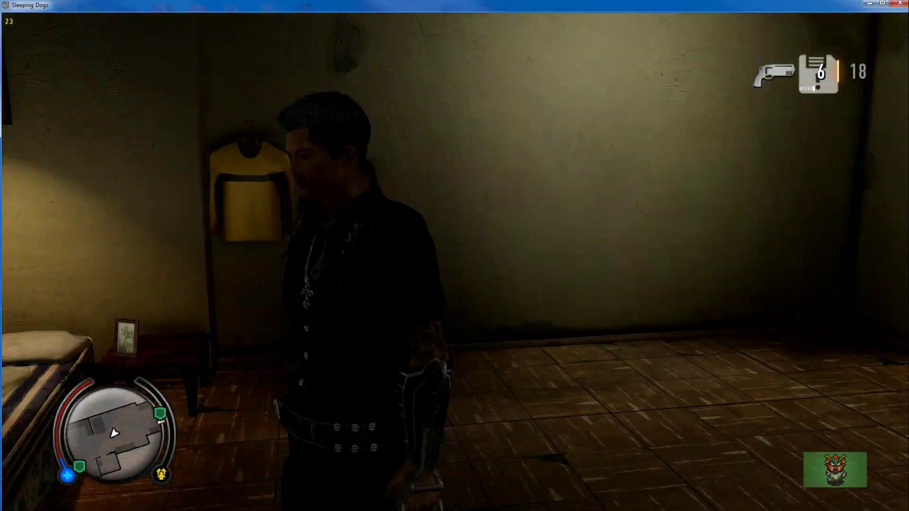
# Step: Walk out of the apartment, down the corridor, and vault the railing into the lobby
pyautogui.press('w')
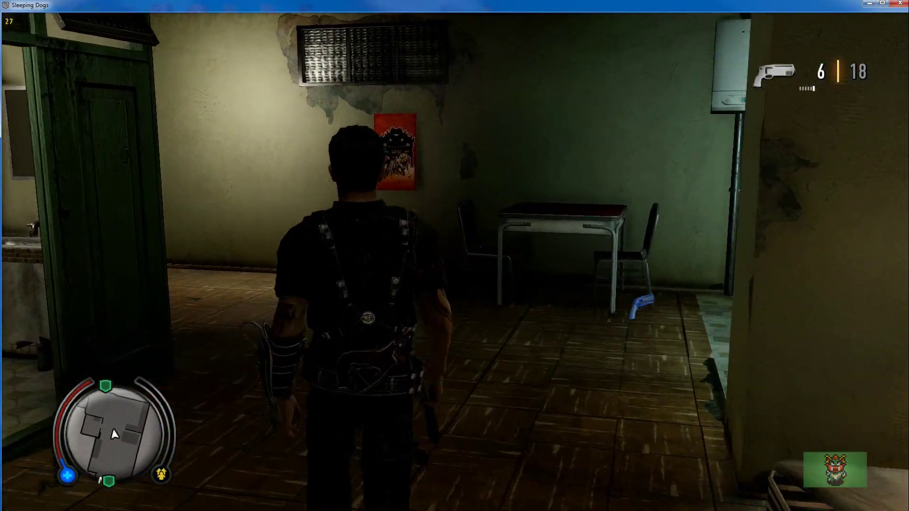
pyautogui.press('w')
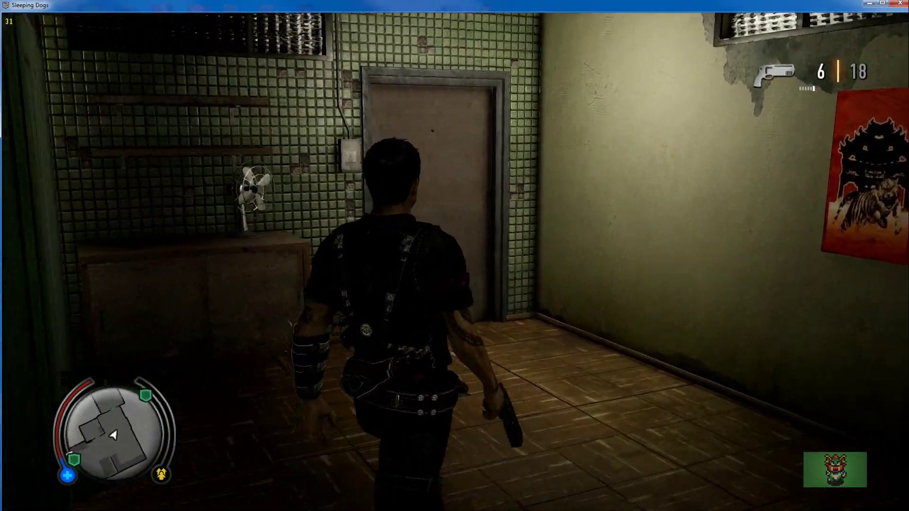
pyautogui.press('w')
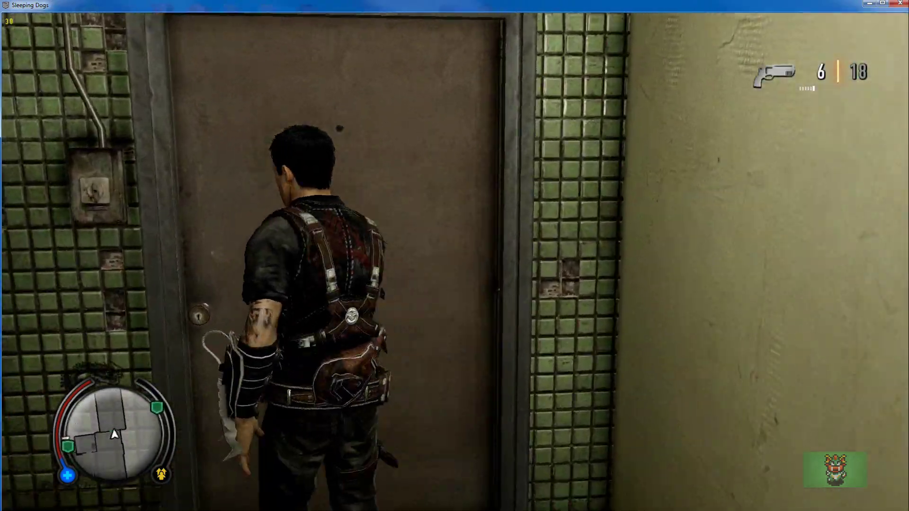
pyautogui.press('w')
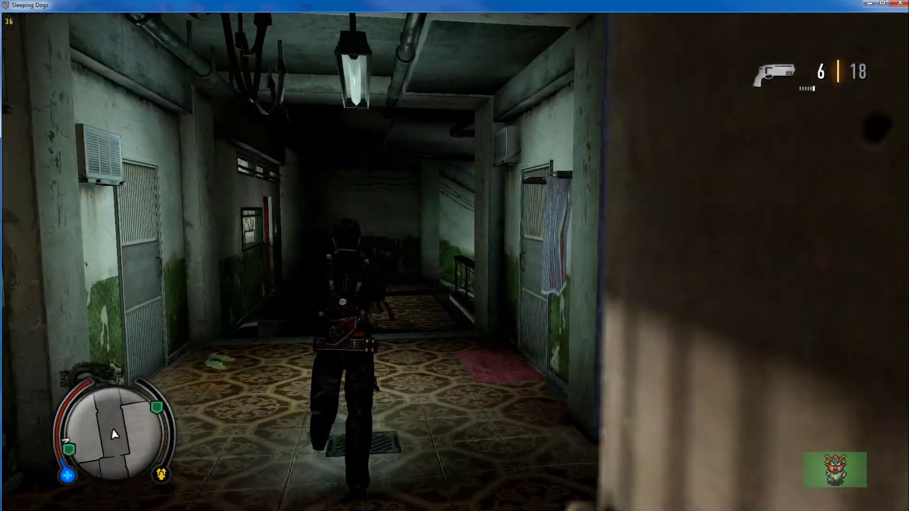
pyautogui.press('w')
pyautogui.press('space')
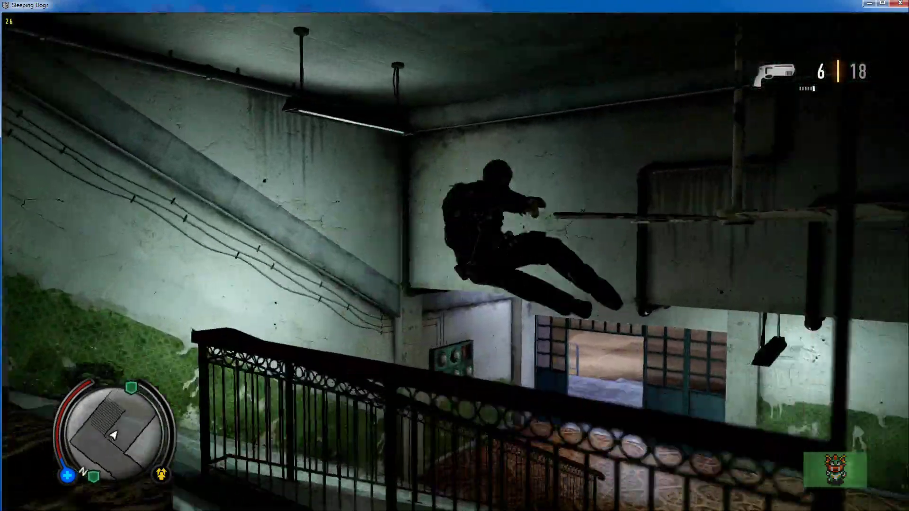
# Step: Cross the lobby into the parking lot and aim the pistol at the parking booth
pyautogui.press('w')
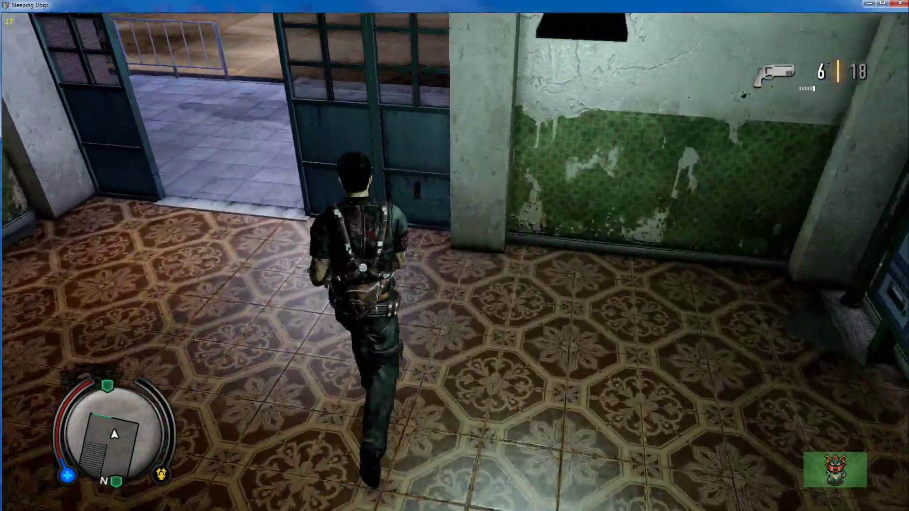
pyautogui.press('w')
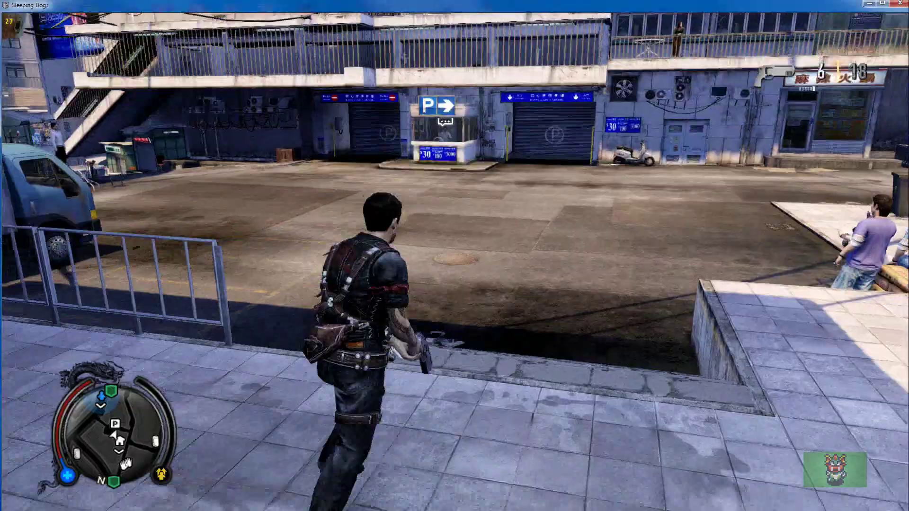
pyautogui.press('w')
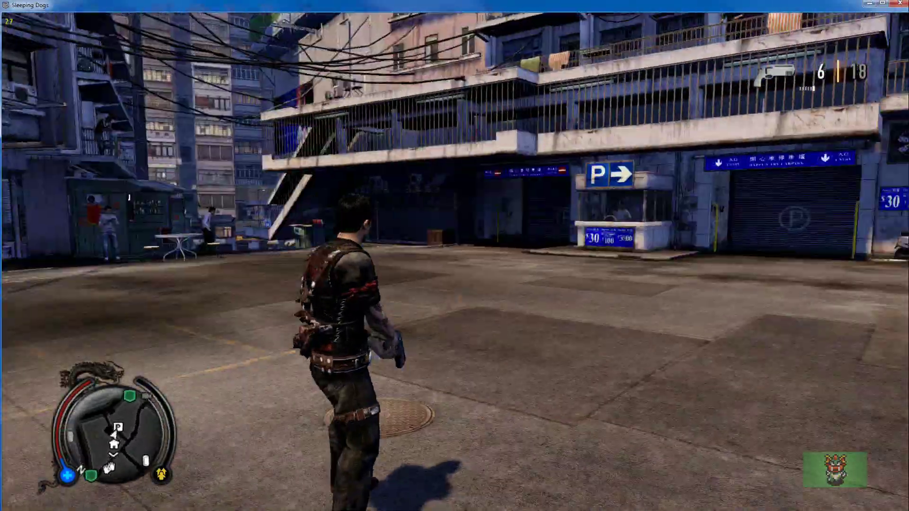
pyautogui.rightClick(455, 264)
pyautogui.press('w')
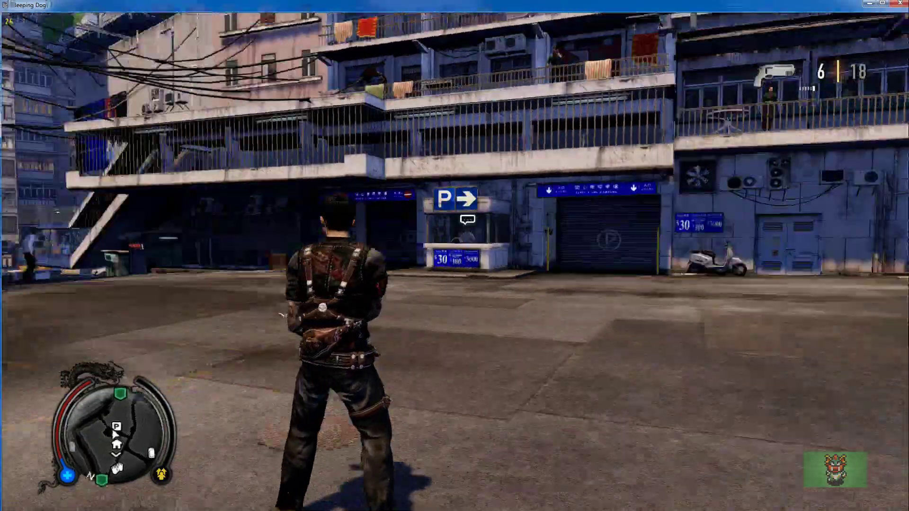
pyautogui.press('w')
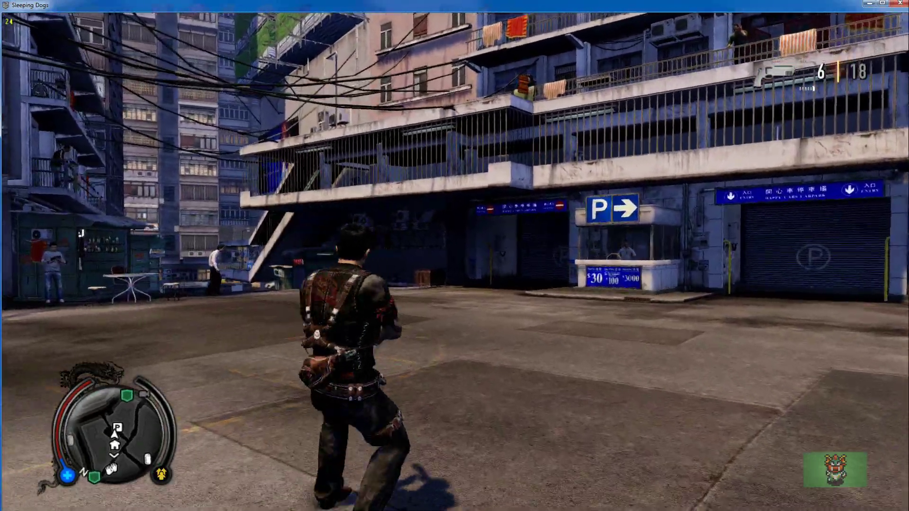
pyautogui.rightClick(455, 264)
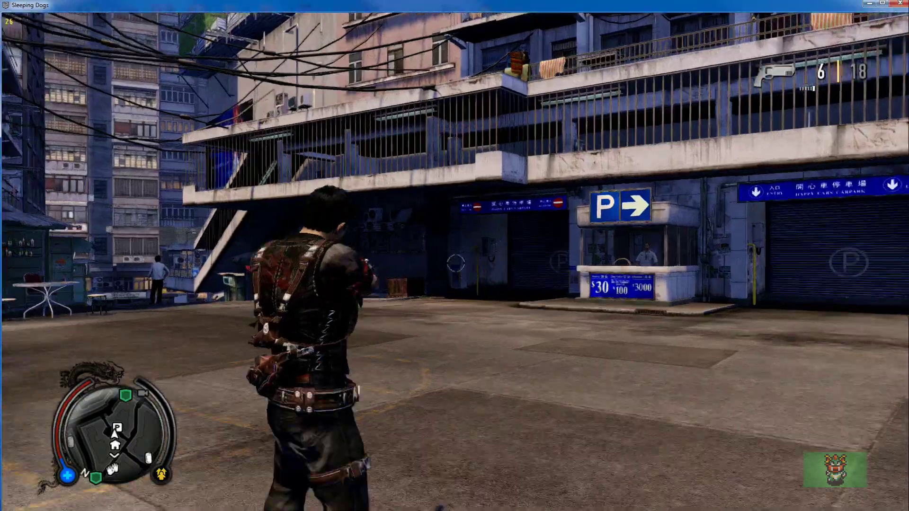
# Step: Fire two shots at the parking booth, lower the pistol, and pause the game
pyautogui.rightClick(454, 256)
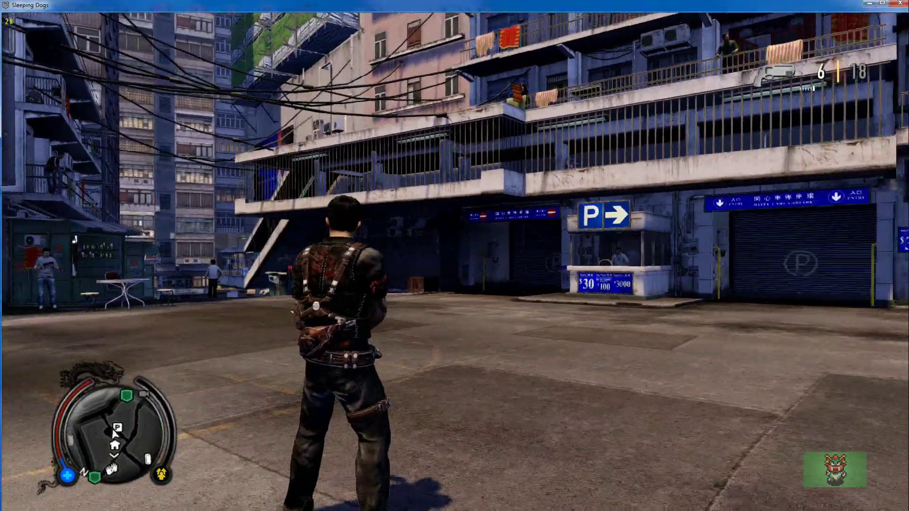
pyautogui.rightClick(454, 255)
pyautogui.click(454, 255)
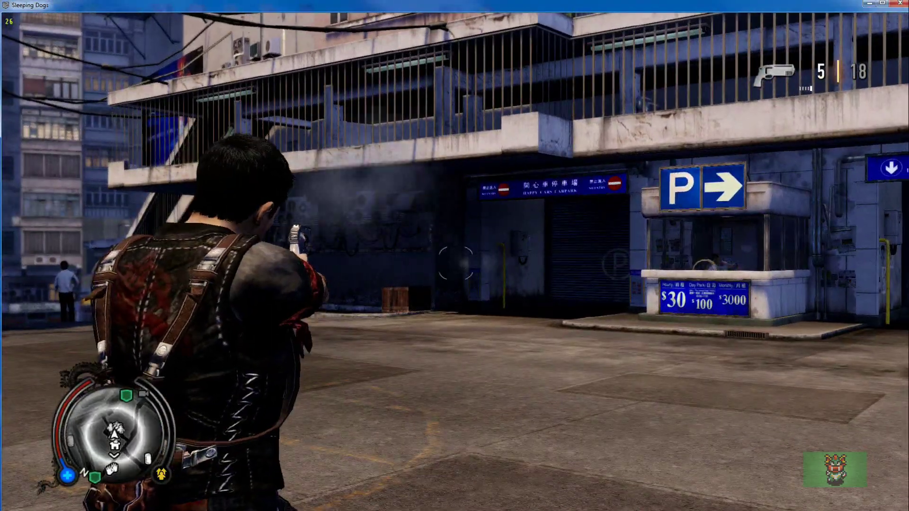
pyautogui.rightClick(455, 256)
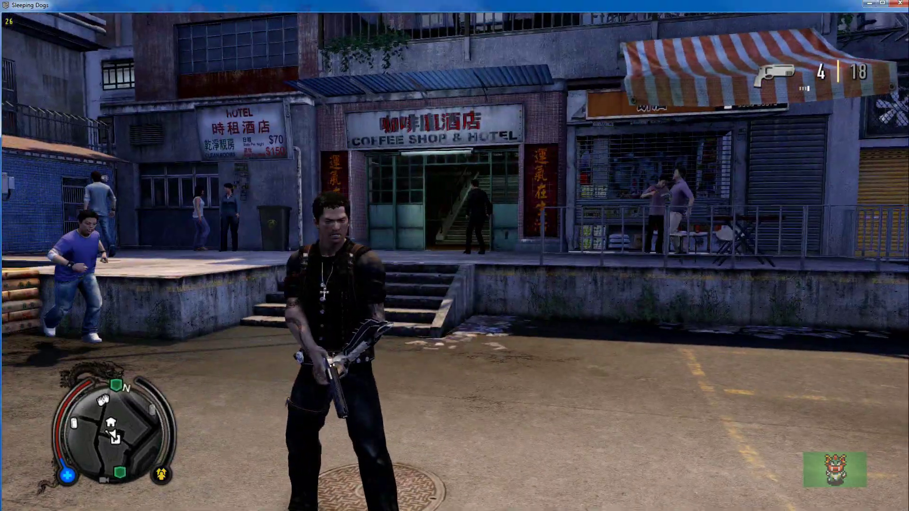
pyautogui.press('Escape')
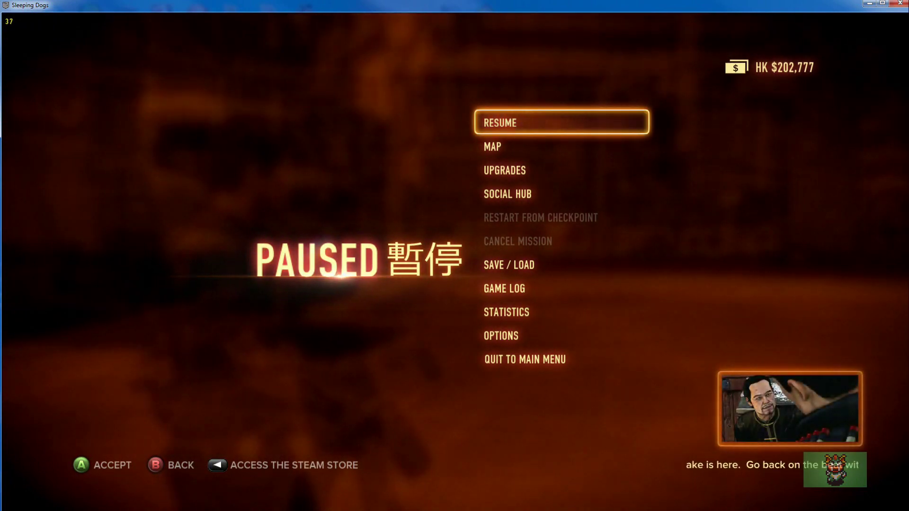
# Step: Cycle the pause menu selection between RESUME, upgrades and map options
pyautogui.press('Down')
pyautogui.press('Down')
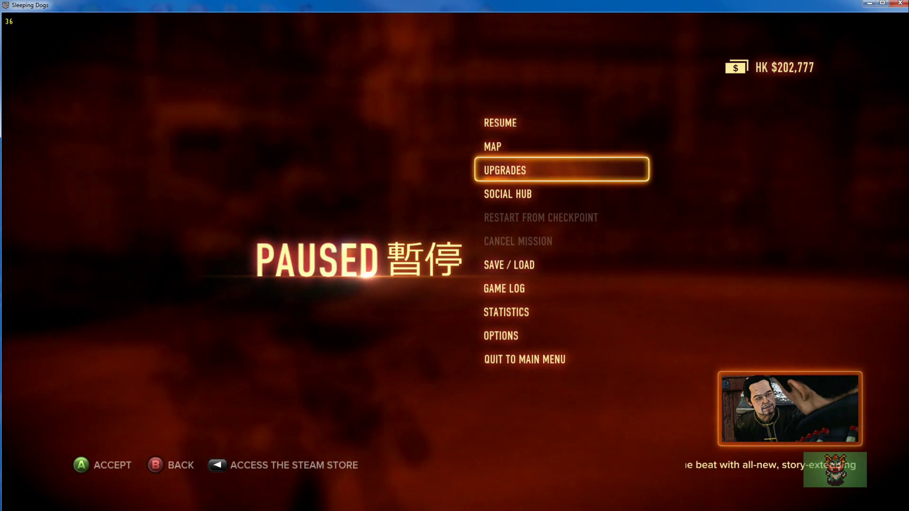
pyautogui.press('Up')
pyautogui.press('Down')
pyautogui.press('Up')
pyautogui.press('Up')
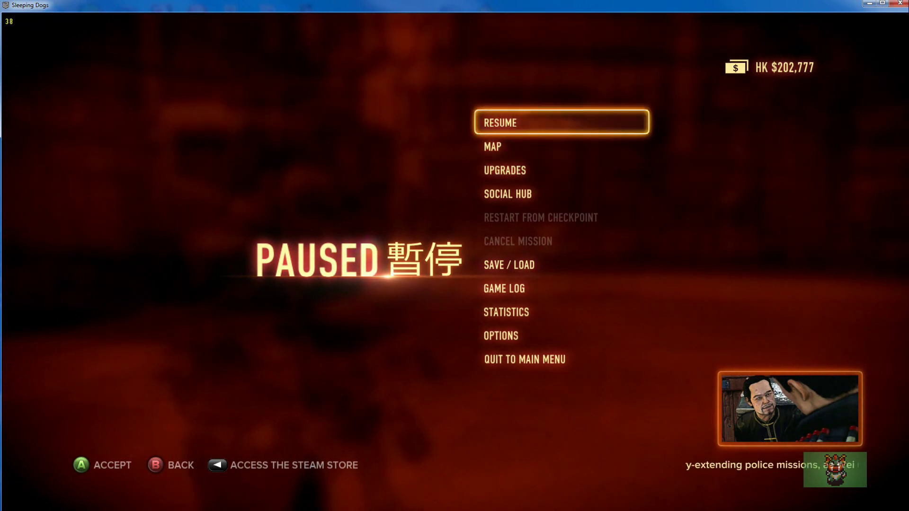
pyautogui.press('Down')
pyautogui.press('Down')
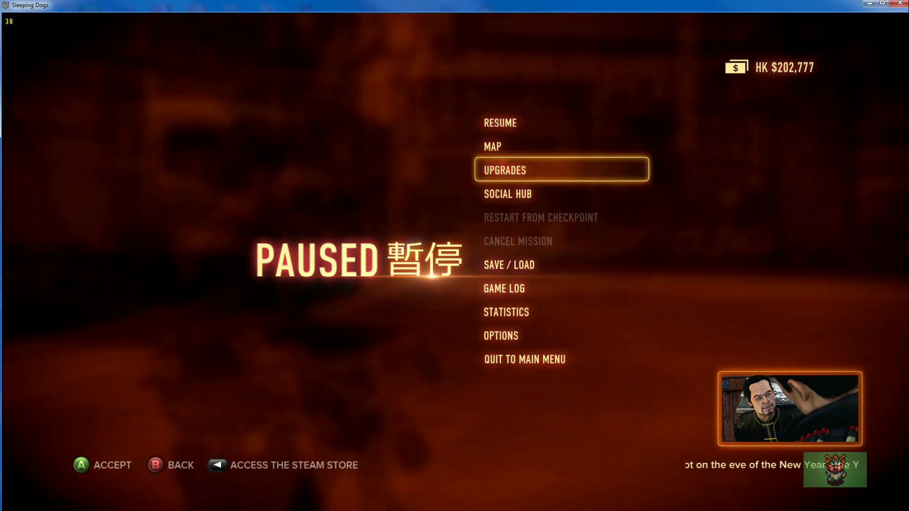
pyautogui.press('Down')
pyautogui.press('Down')
pyautogui.press('Up')
pyautogui.press('Up')
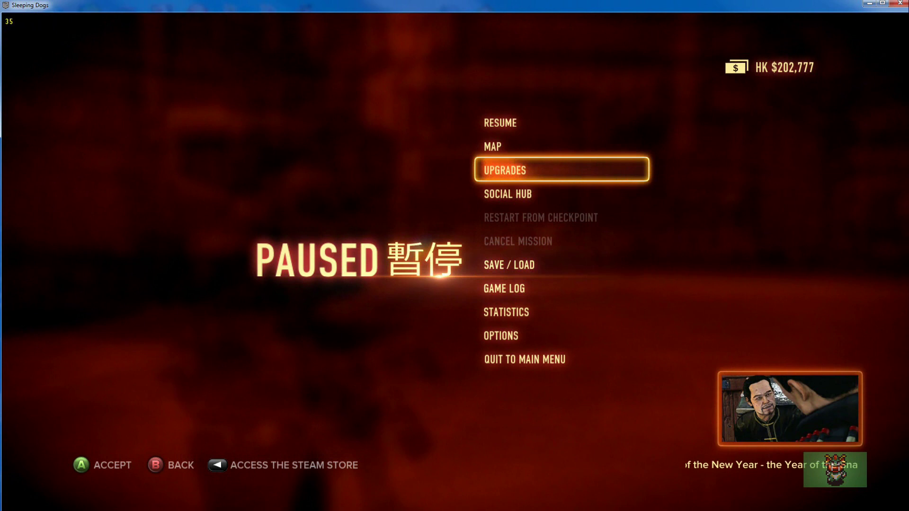
pyautogui.press('Up')
pyautogui.press('Down')
pyautogui.press('Up')
pyautogui.press('Up')
pyautogui.press('Down')
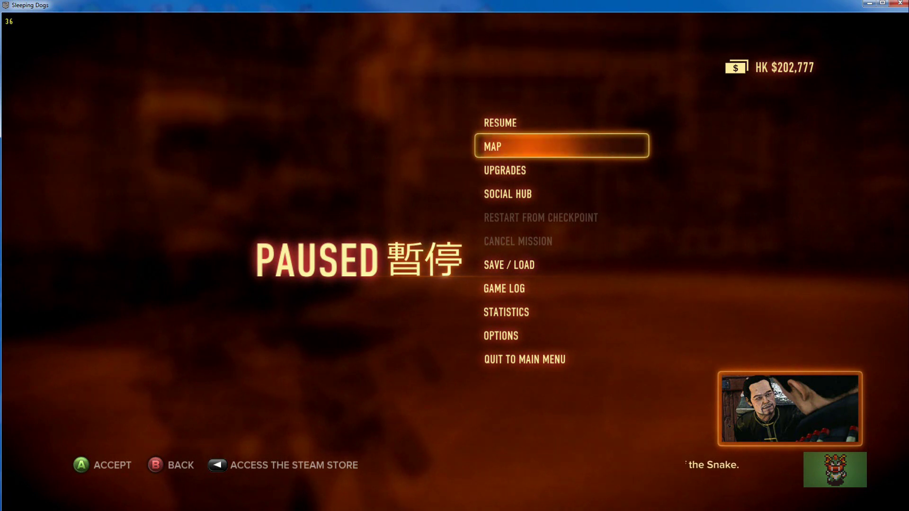
# Step: Resume briefly, pause again, and minimize the game to the desktop
pyautogui.press('Escape')
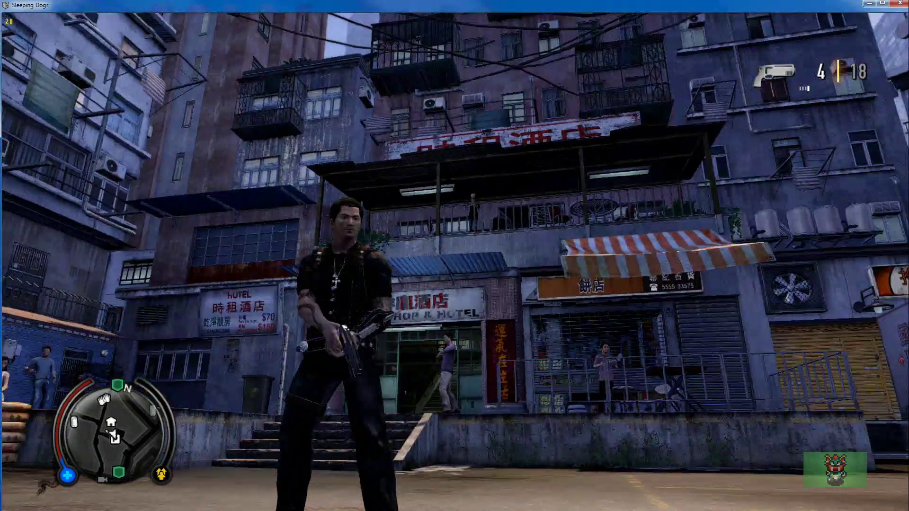
pyautogui.press('Escape')
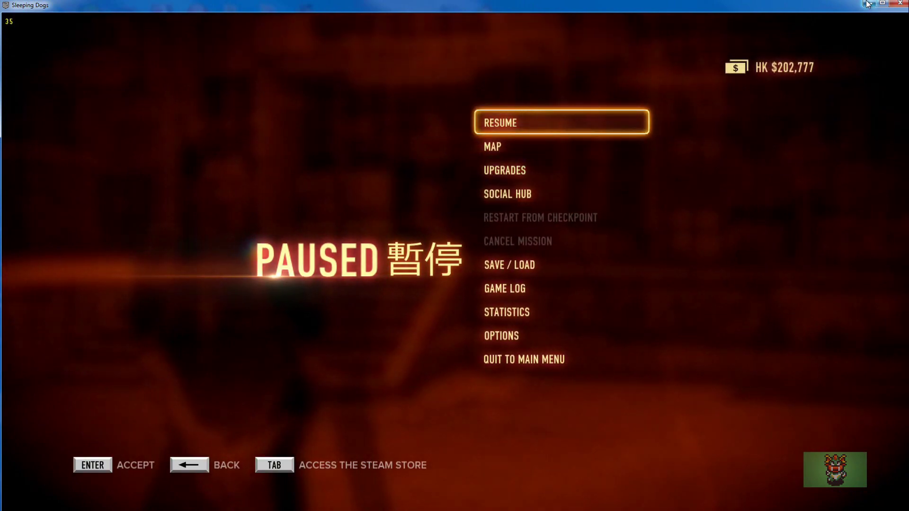
pyautogui.click(871, 4)
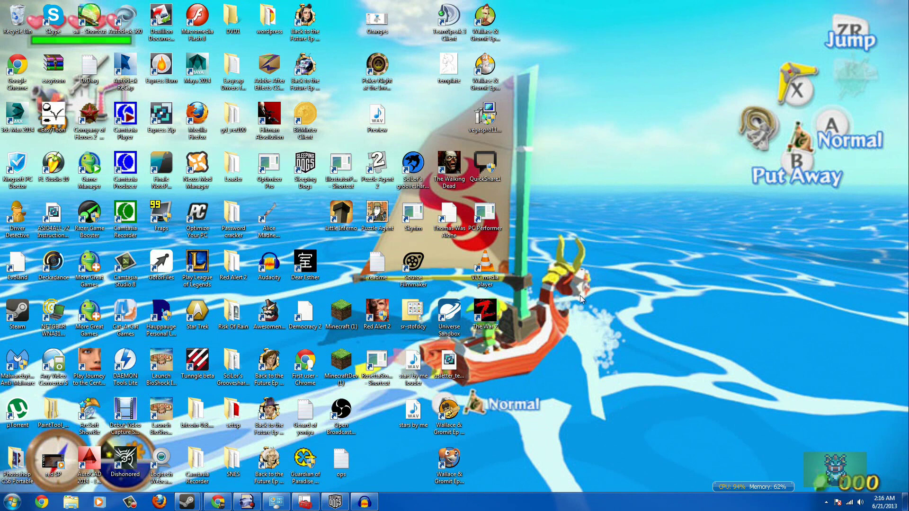
# Step: Restore Control Panel and reach Device Manager through Hardware and Sound
pyautogui.click(277, 503)
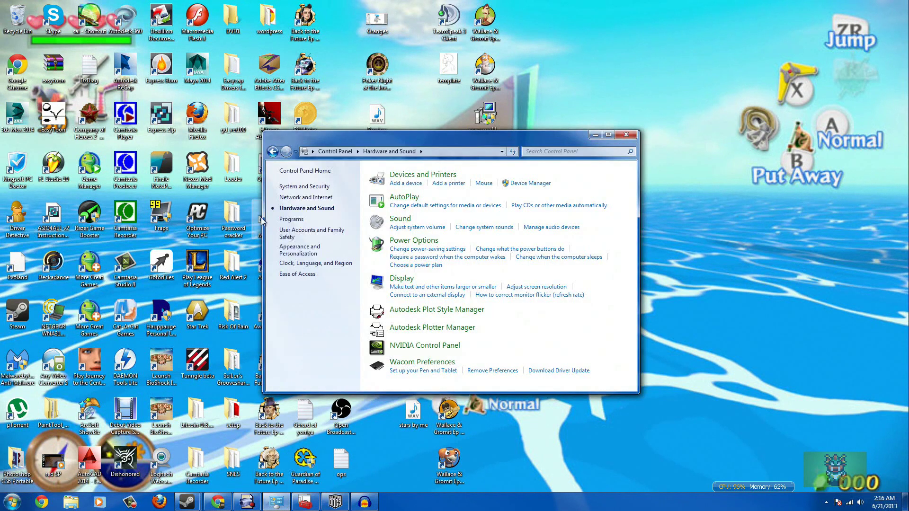
pyautogui.click(335, 151)
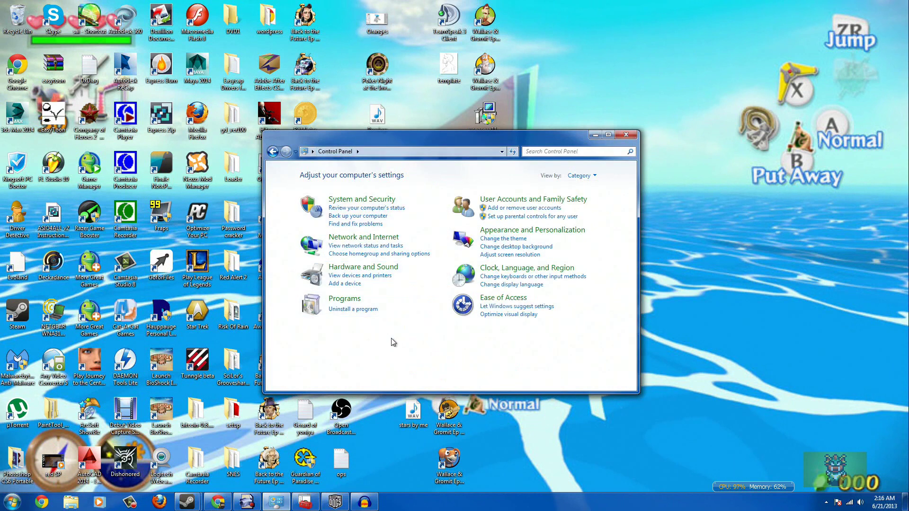
pyautogui.click(352, 268)
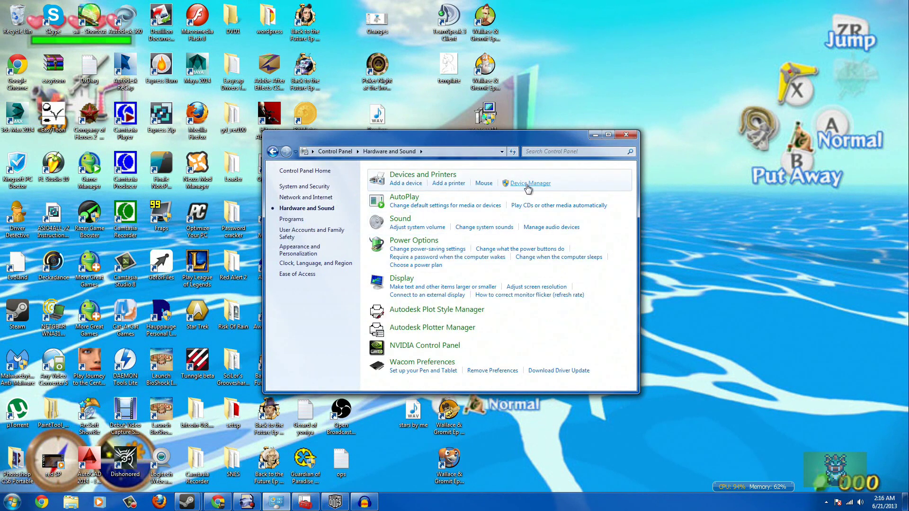
pyautogui.click(528, 183)
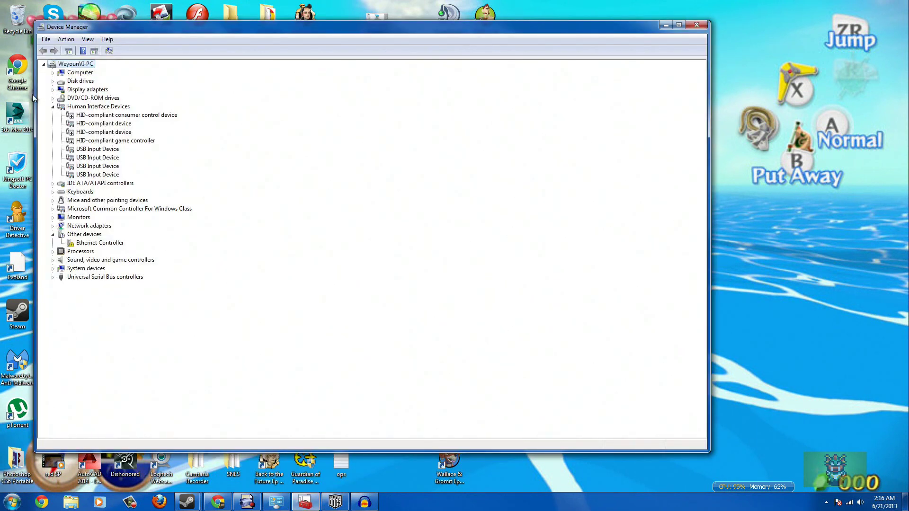
# Step: Expand Human Interface Devices, inspect the HID-compliant game controller's menu, then return to Sleeping Dogs
pyautogui.click(53, 107)
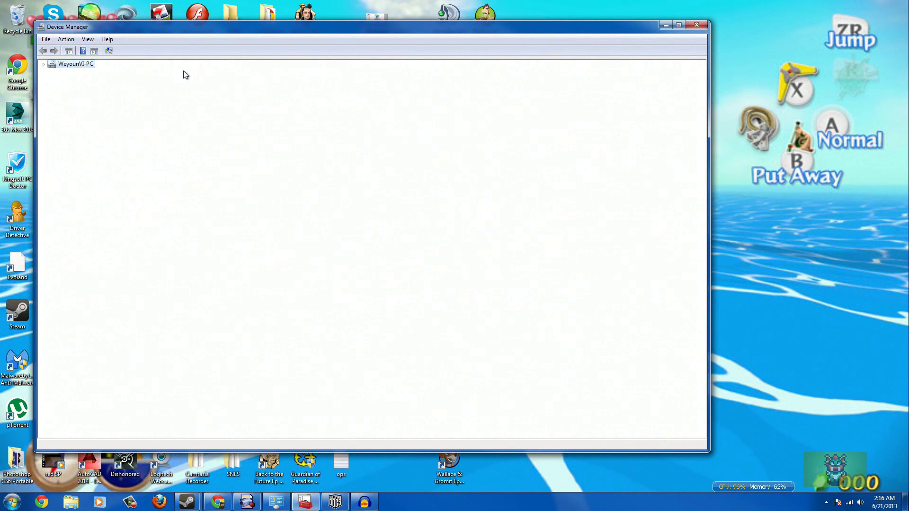
pyautogui.click(45, 65)
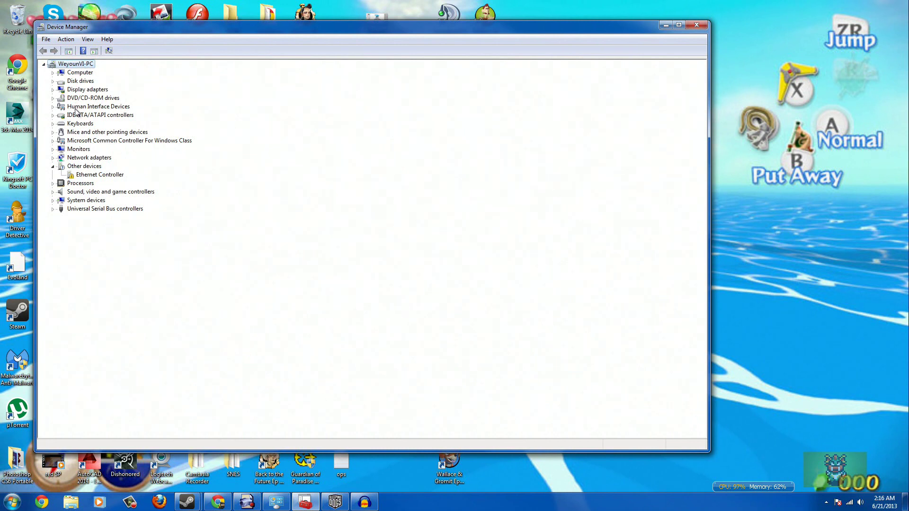
pyautogui.click(53, 107)
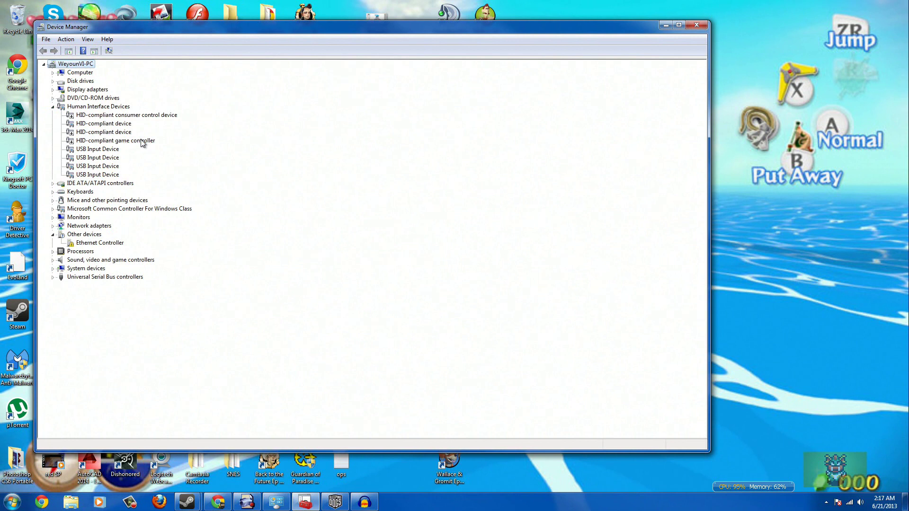
pyautogui.rightClick(142, 142)
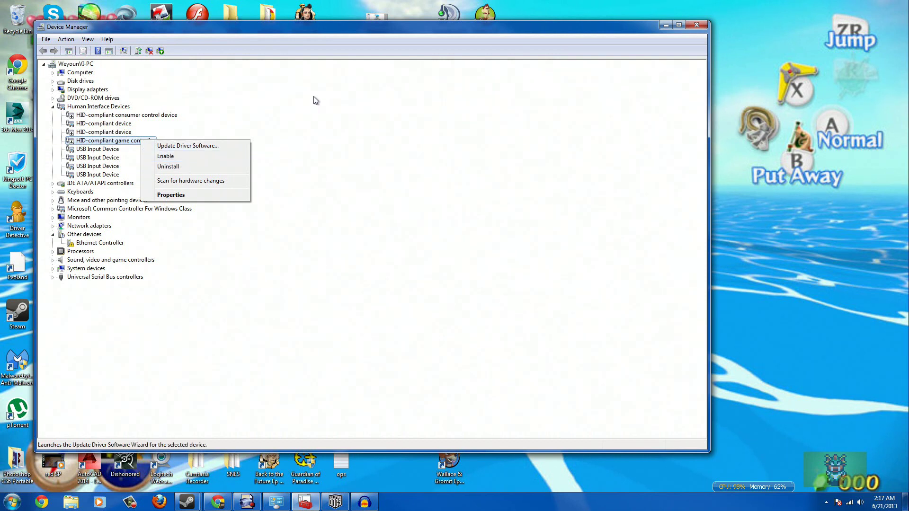
pyautogui.click(329, 83)
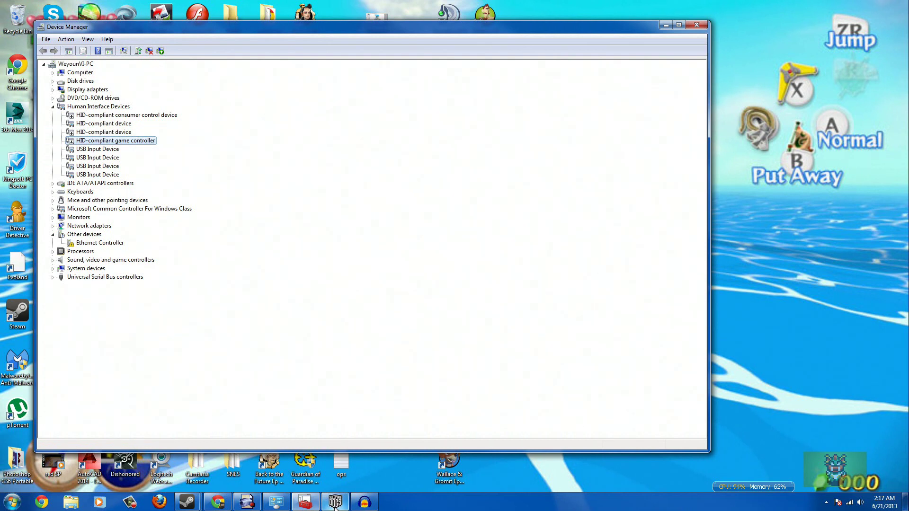
pyautogui.moveTo(335, 503)
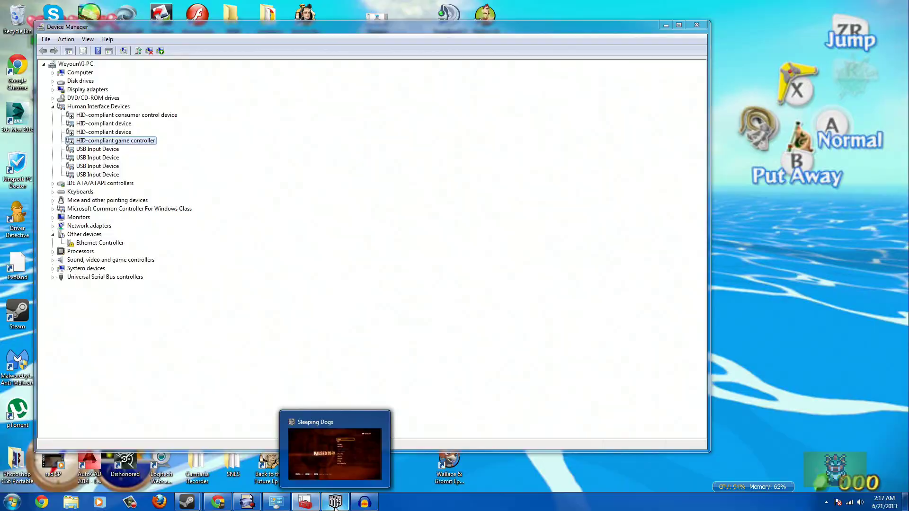
pyautogui.click(335, 503)
# Step: Cycle up through the pause menu items with the controller's D-pad
pyautogui.press('Up')
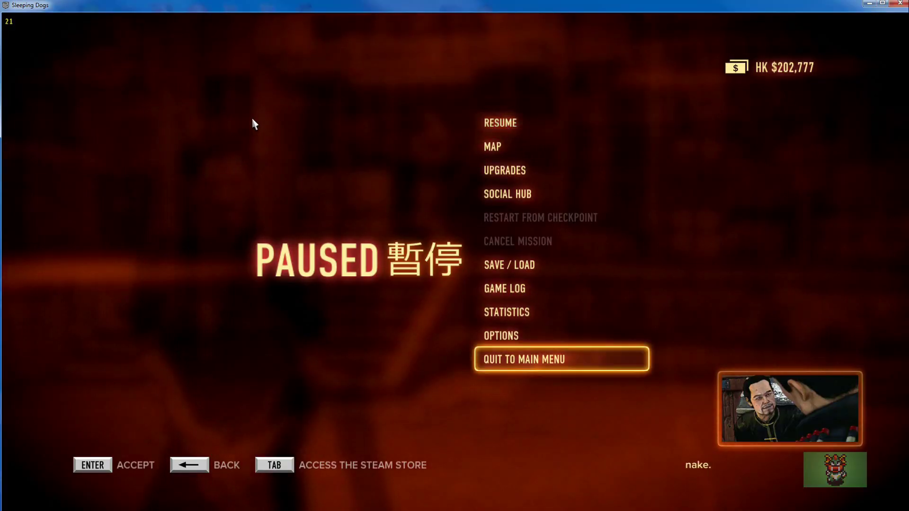
pyautogui.press('Up')
pyautogui.press('Up')
pyautogui.press('Up')
pyautogui.press('Up')
pyautogui.press('Up')
pyautogui.press('Up')
pyautogui.press('Up')
pyautogui.press('Up')
pyautogui.press('Up')
pyautogui.press('Up')
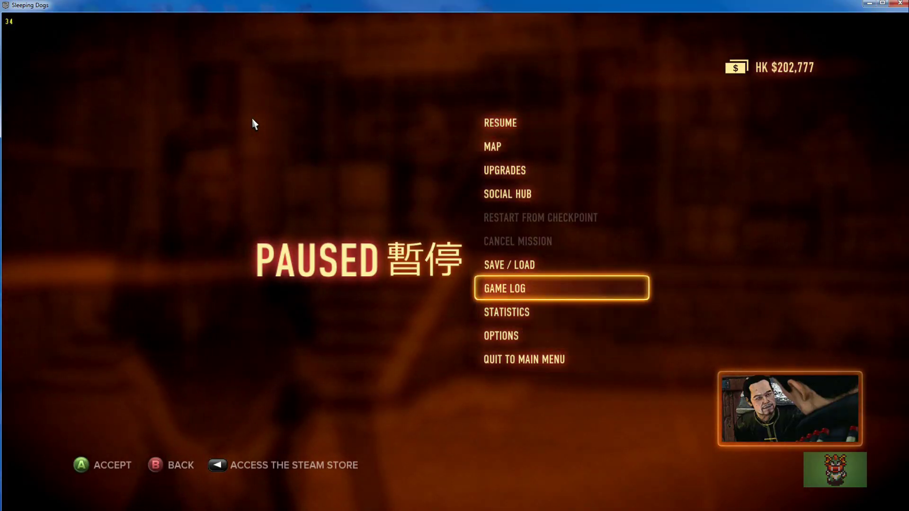
pyautogui.press('Up')
pyautogui.press('Up')
pyautogui.press('Up')
pyautogui.press('Up')
pyautogui.press('Up')
pyautogui.press('Up')
pyautogui.press('Up')
pyautogui.press('Up')
pyautogui.press('Up')
pyautogui.press('Up')
pyautogui.press('Up')
pyautogui.press('Up')
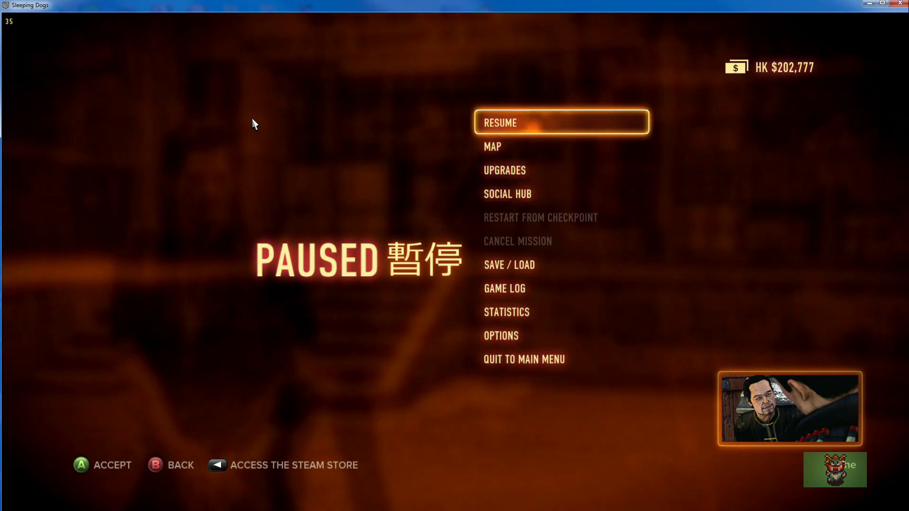
pyautogui.press('Up')
pyautogui.press('Up')
pyautogui.press('Up')
pyautogui.press('Up')
pyautogui.press('Up')
pyautogui.press('Up')
pyautogui.press('Up')
pyautogui.press('Up')
pyautogui.press('Up')
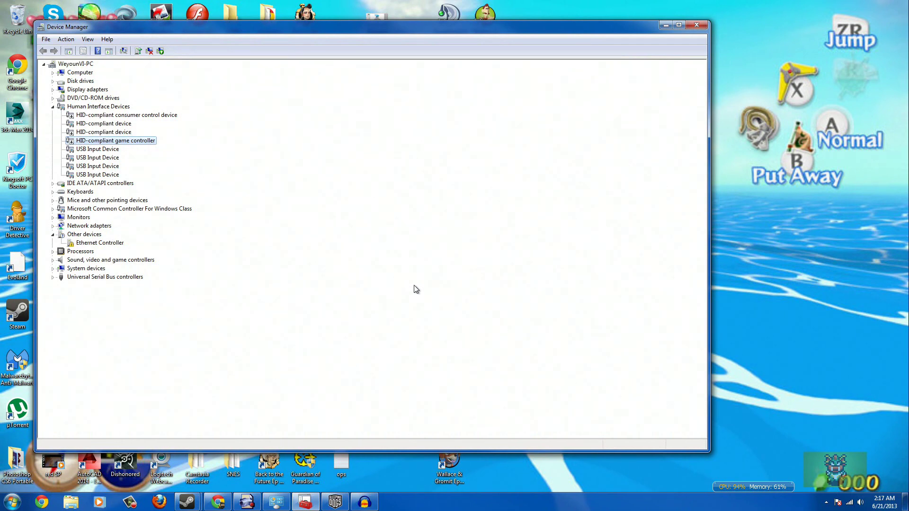
# Step: Switch back to the Sleeping Dogs window from the taskbar
pyautogui.click(334, 502)
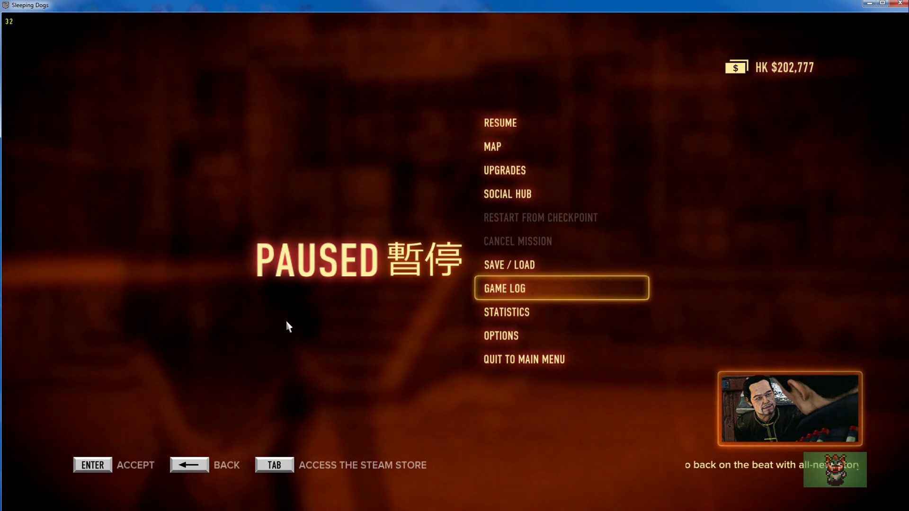
# Step: Select RESUME in the pause menu with the controller and confirm
pyautogui.press('Down')
pyautogui.press('Up')
pyautogui.press('Up')
pyautogui.press('Up')
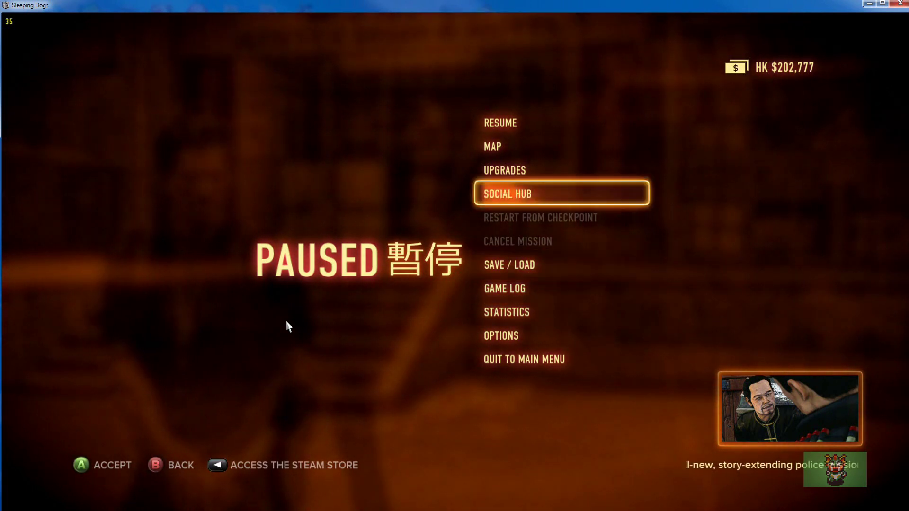
pyautogui.press('Up')
pyautogui.press('Up')
pyautogui.press('Up')
pyautogui.press('Down')
pyautogui.press('Down')
pyautogui.press('Up')
pyautogui.press('Up')
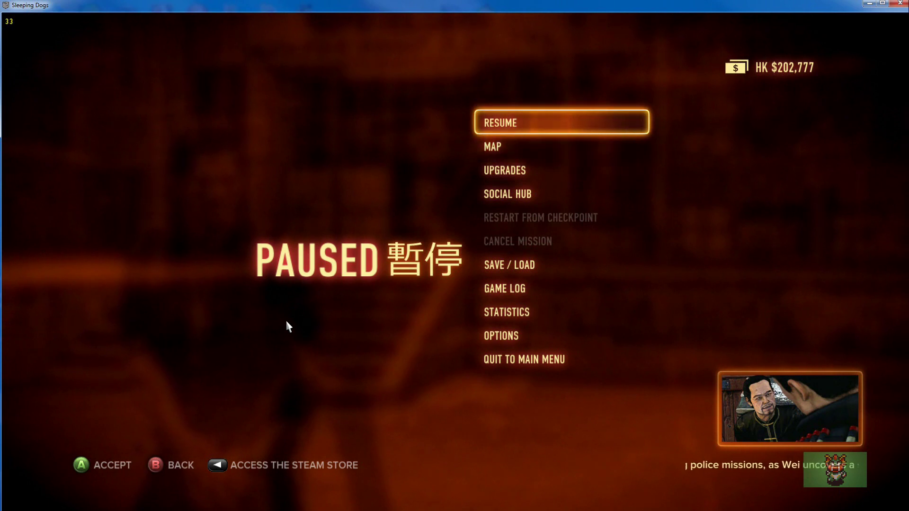
pyautogui.press('Return')
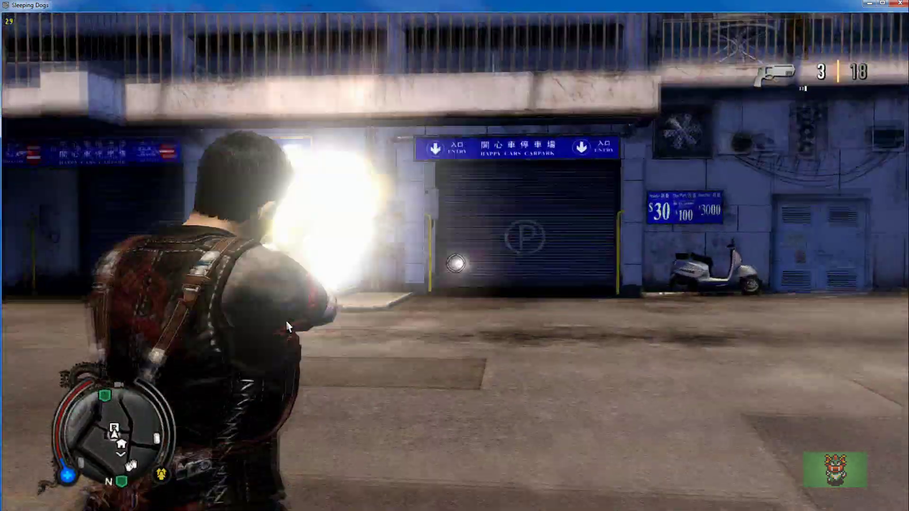
# Step: Fire the pistol and walk the character toward the parking garage
pyautogui.click(287, 321)
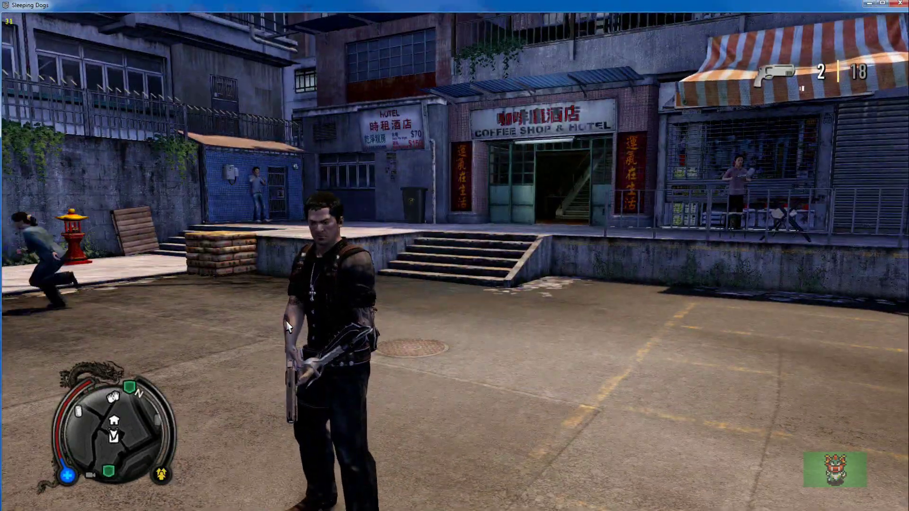
pyautogui.press('w')
pyautogui.press('s')
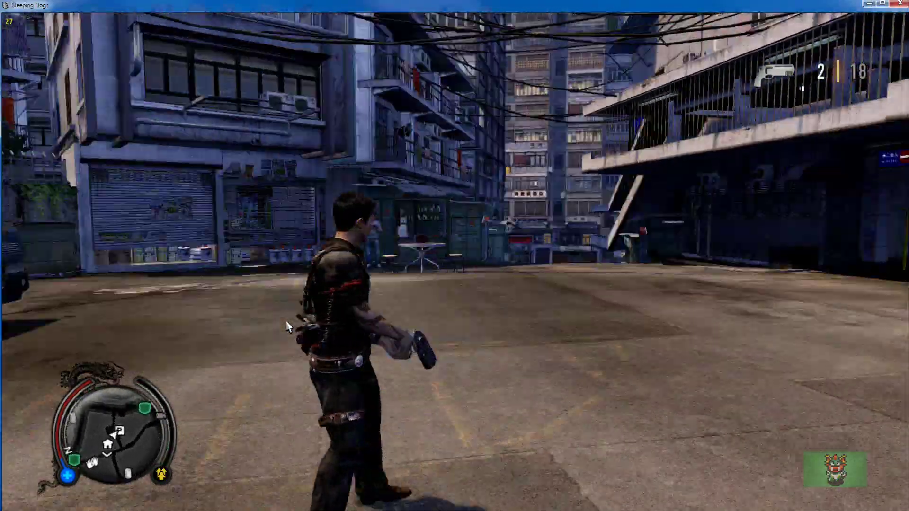
pyautogui.press('w')
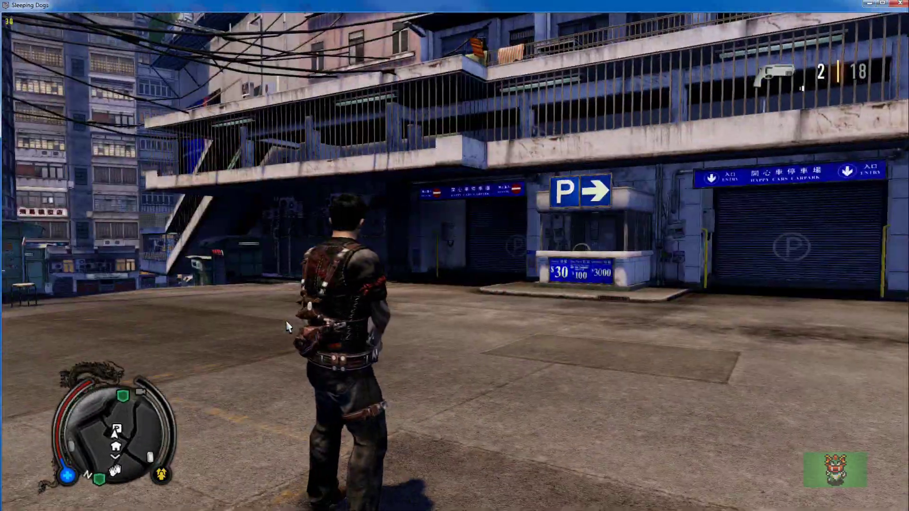